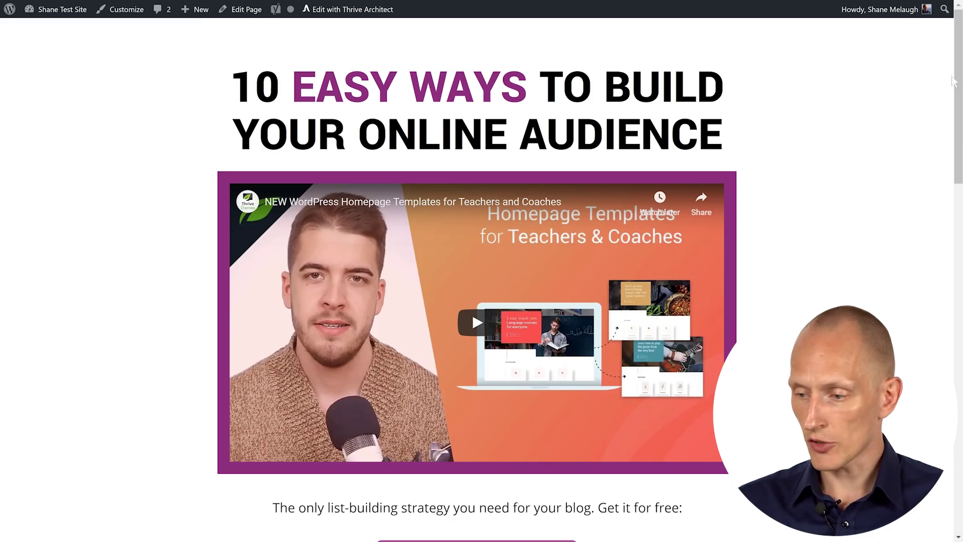
# Step: Look over the "10 Easy Ways to Build Your Online Audience" page and open it for editing with Thrive Architect
pyautogui.moveTo(956, 110); pyautogui.dragTo(956, 154)
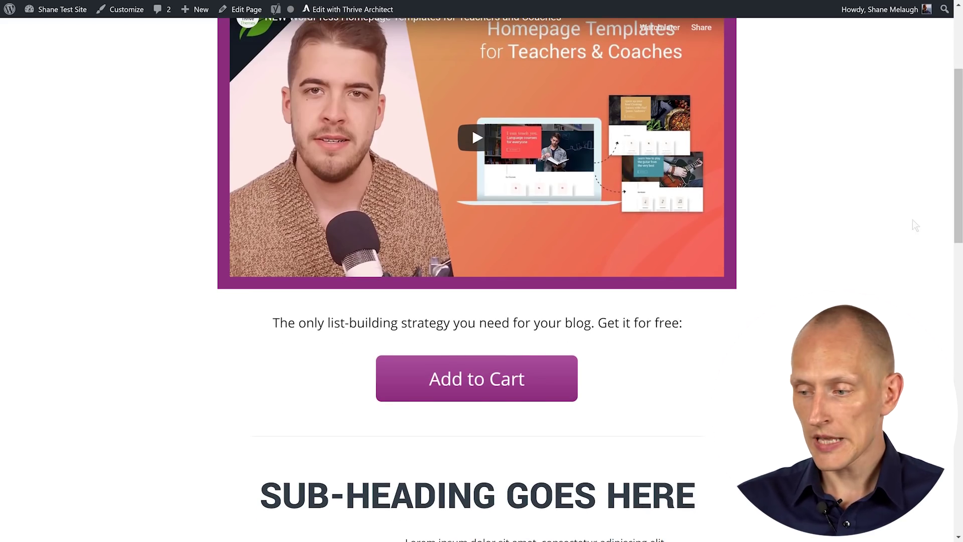
pyautogui.scroll(-7, 960, 379)
pyautogui.scroll(-7, 961, 378)
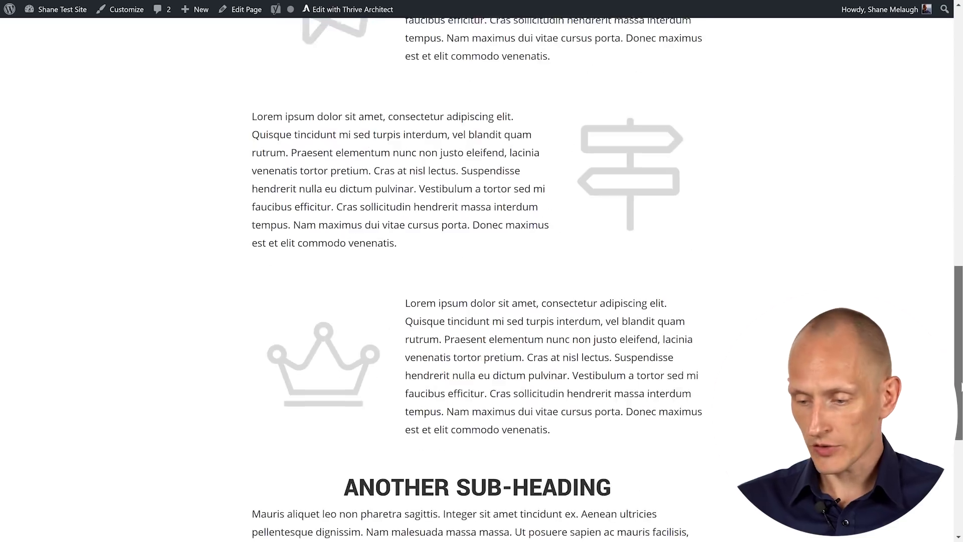
pyautogui.scroll(-4, 841, 261)
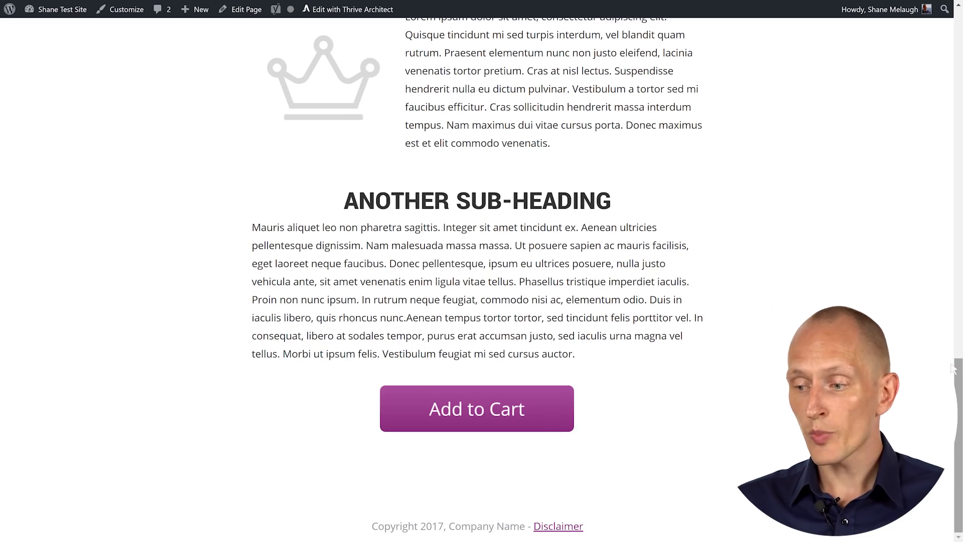
pyautogui.scroll(15, 829, 177)
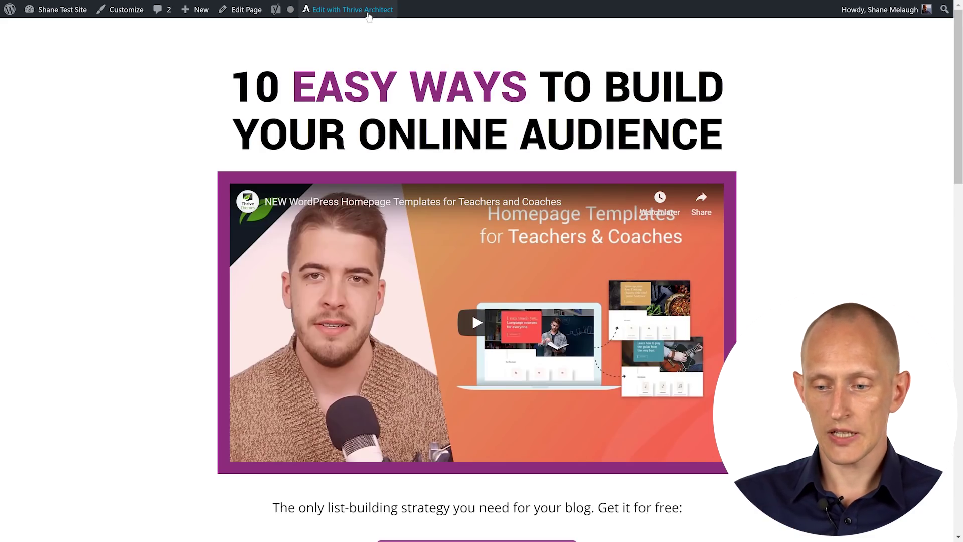
pyautogui.click(369, 11)
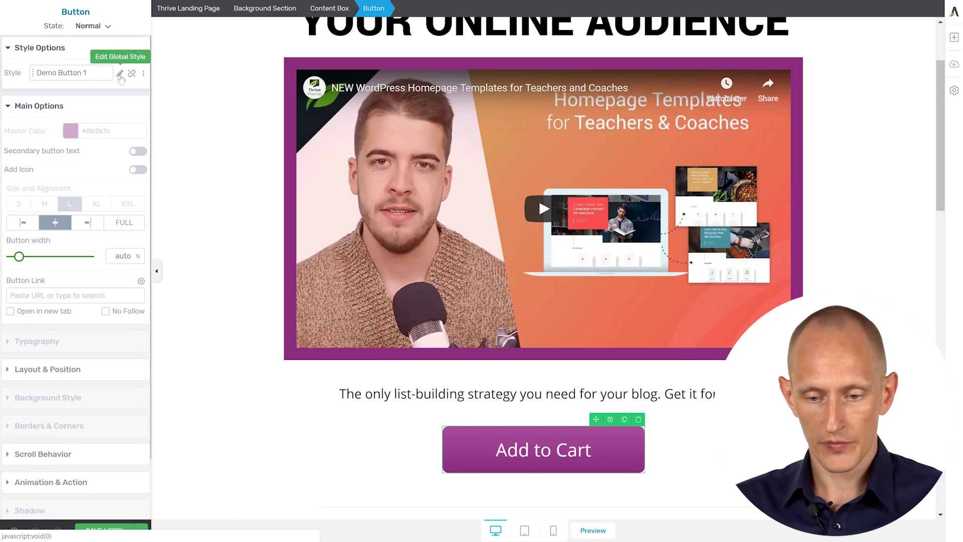
# Step: Edit the Demo Button 1 global style of the Add to Cart button and add a drop shadow to it
pyautogui.click(120, 74)
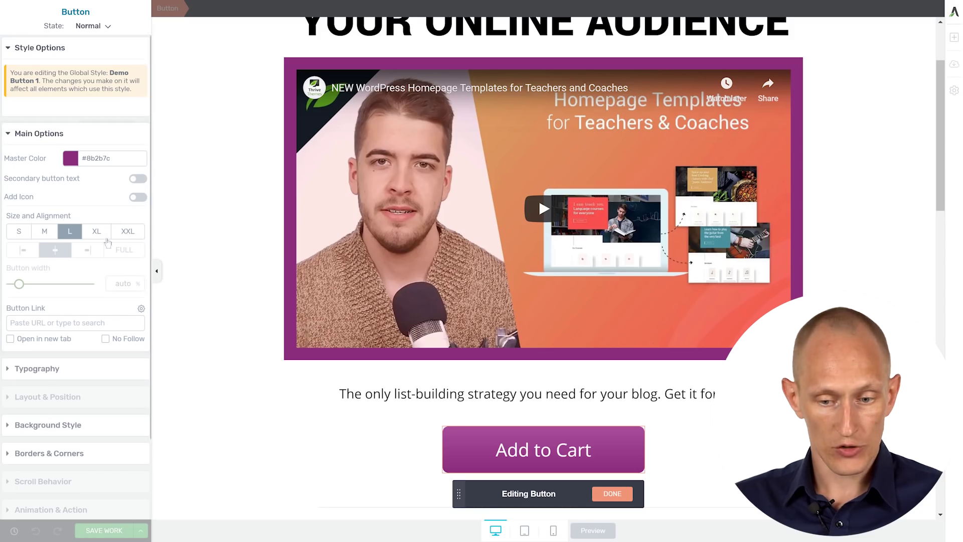
pyautogui.scroll(-2, 84, 275)
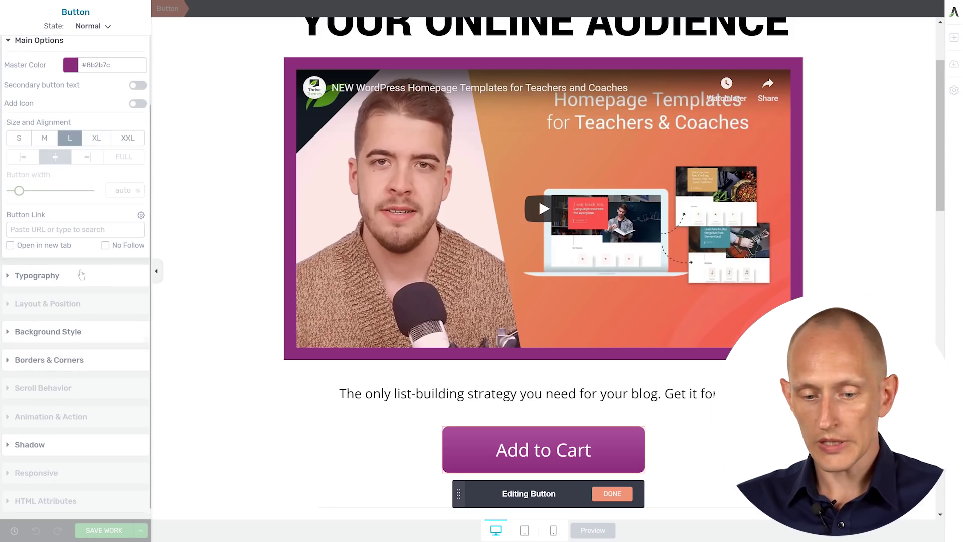
pyautogui.click(41, 445)
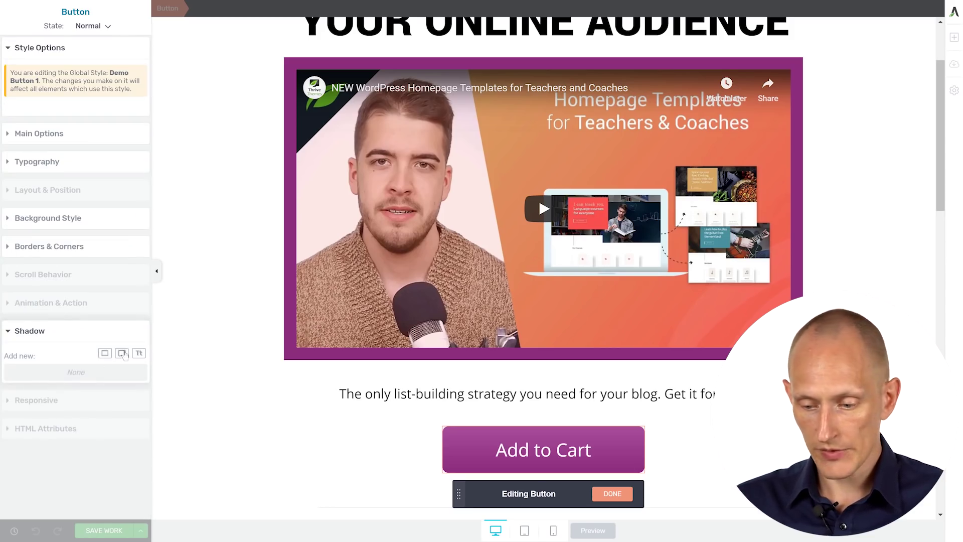
pyautogui.click(122, 354)
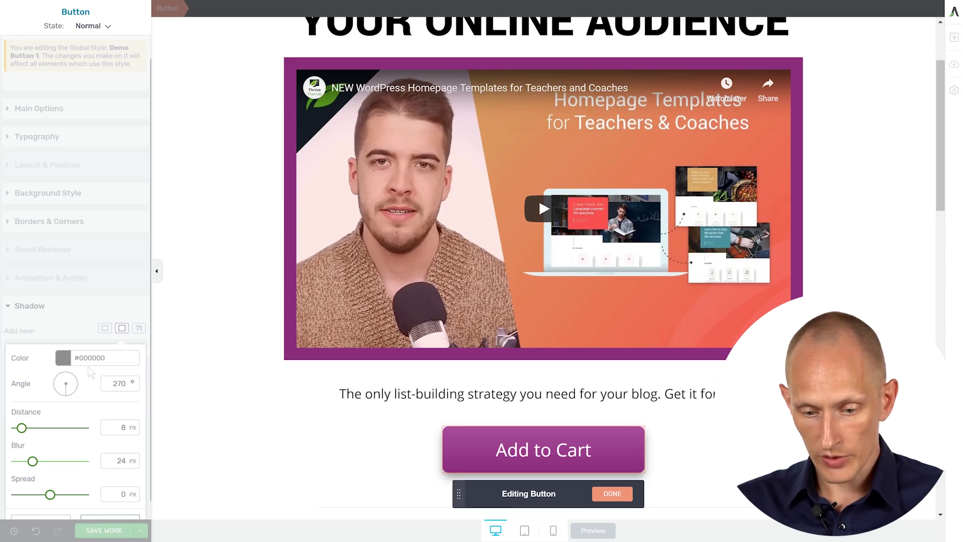
pyautogui.scroll(-1, 96, 442)
pyautogui.click(110, 506)
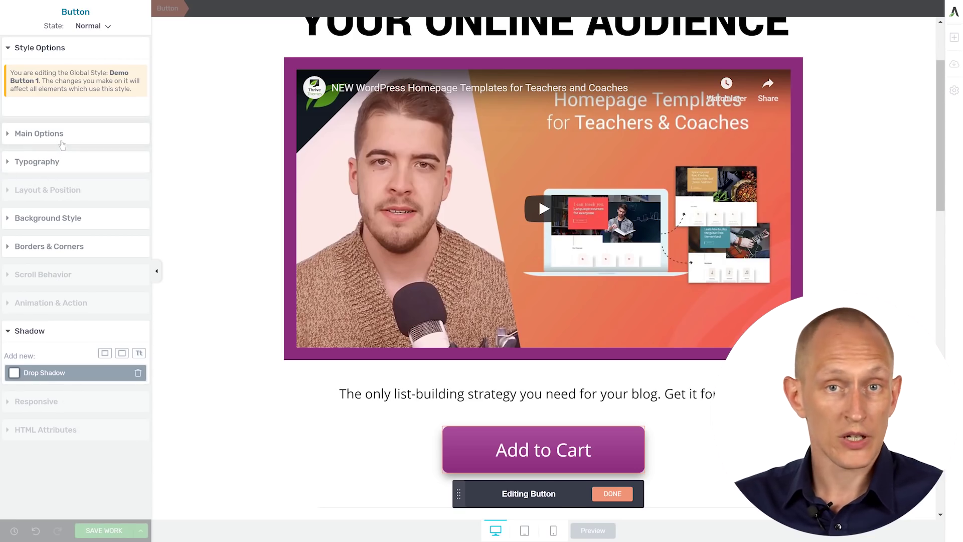
# Step: Change the master color of the Demo Button 1 global style to orange #e87700
pyautogui.click(61, 142)
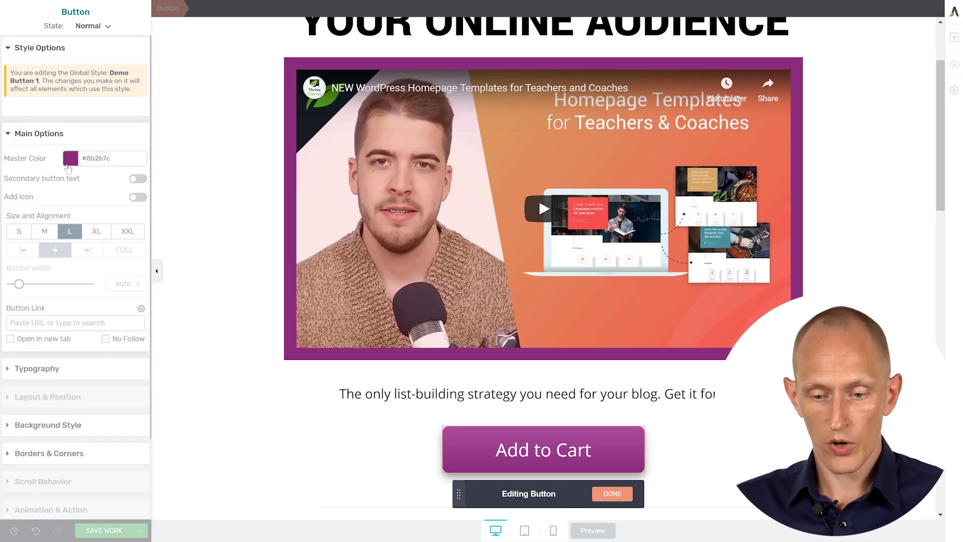
pyautogui.click(70, 158)
pyautogui.click(38, 286)
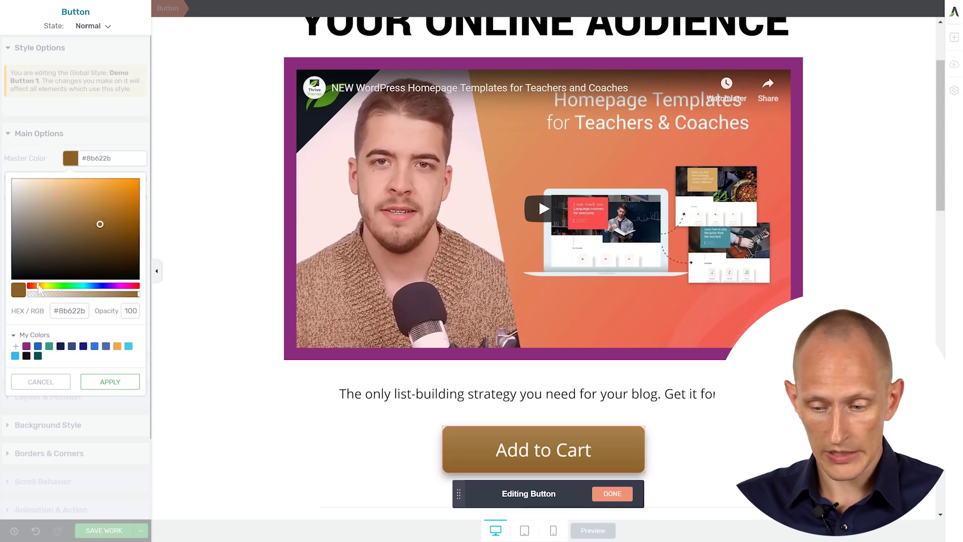
pyautogui.moveTo(135, 195); pyautogui.dragTo(140, 192)
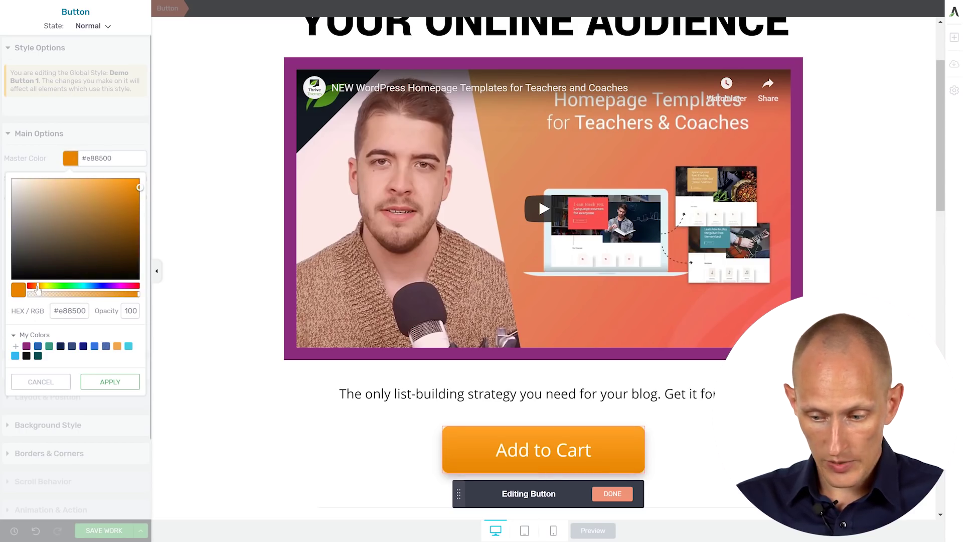
pyautogui.click(36, 287)
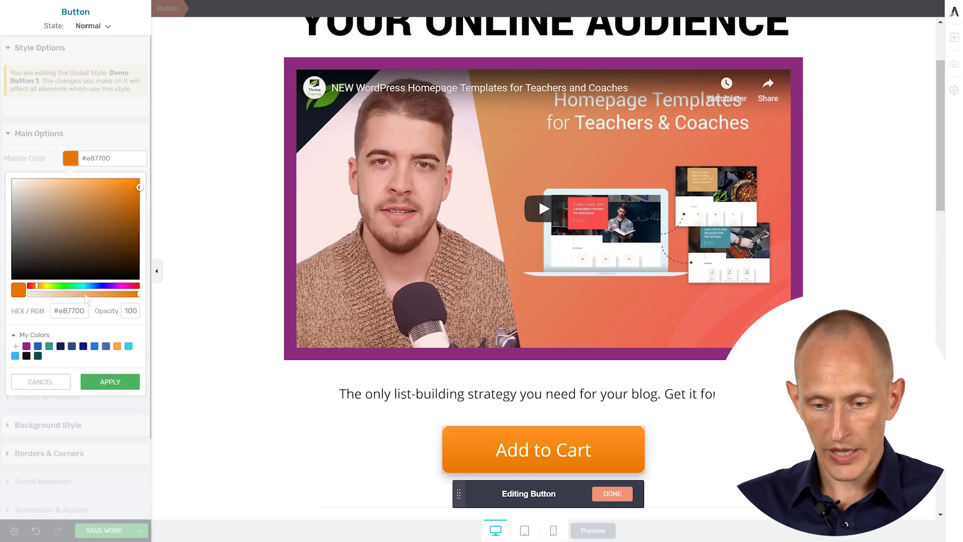
pyautogui.click(111, 387)
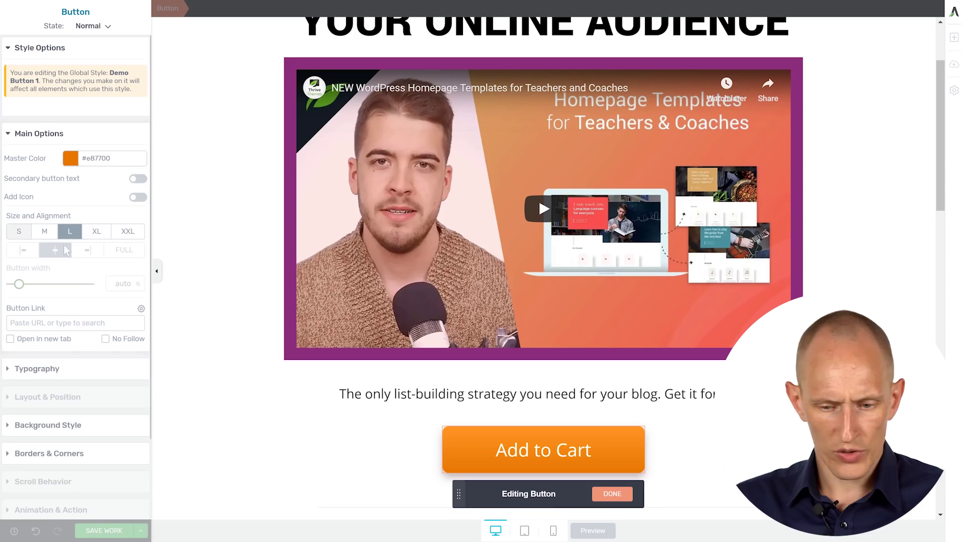
# Step: Make the text of the Demo Button 1 global style bold and finish editing the style
pyautogui.click(53, 372)
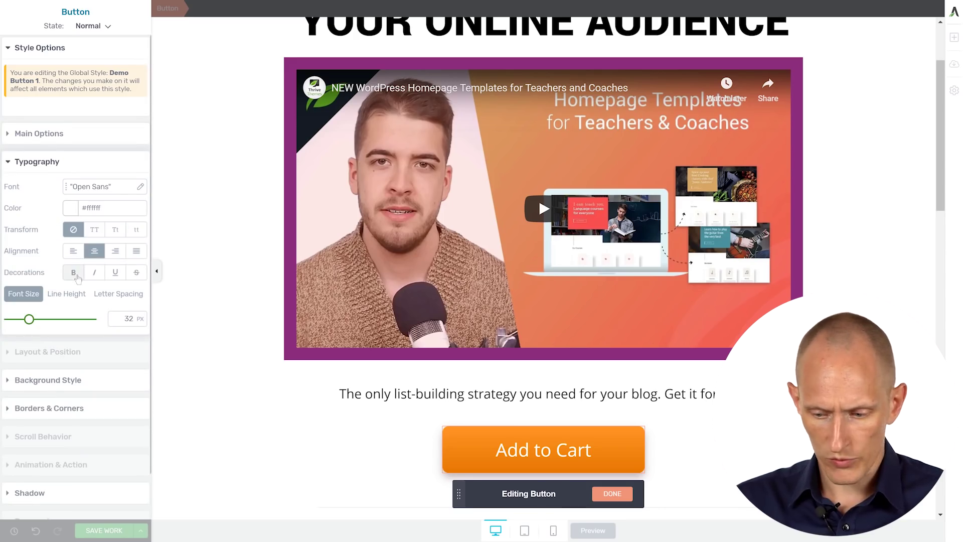
pyautogui.click(77, 277)
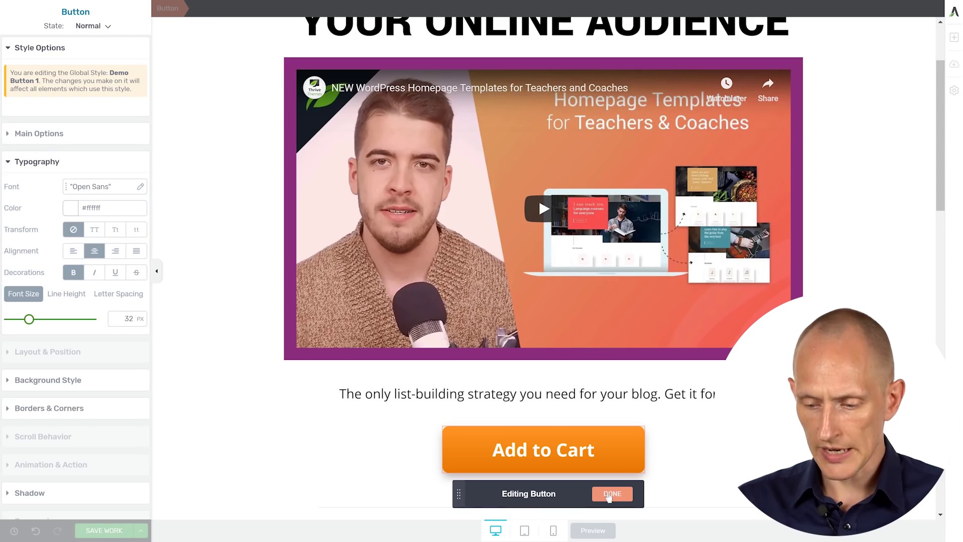
pyautogui.click(608, 495)
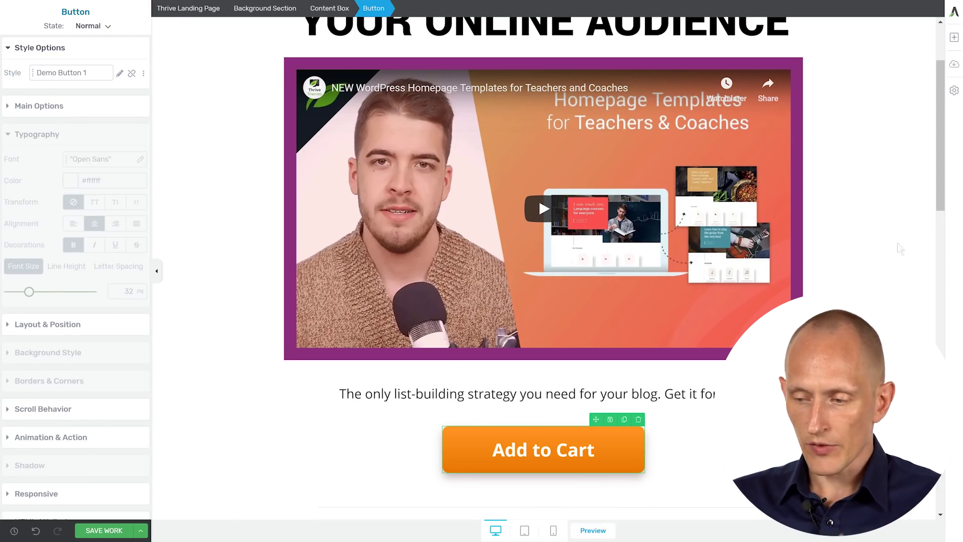
pyautogui.moveTo(942, 181); pyautogui.dragTo(942, 502)
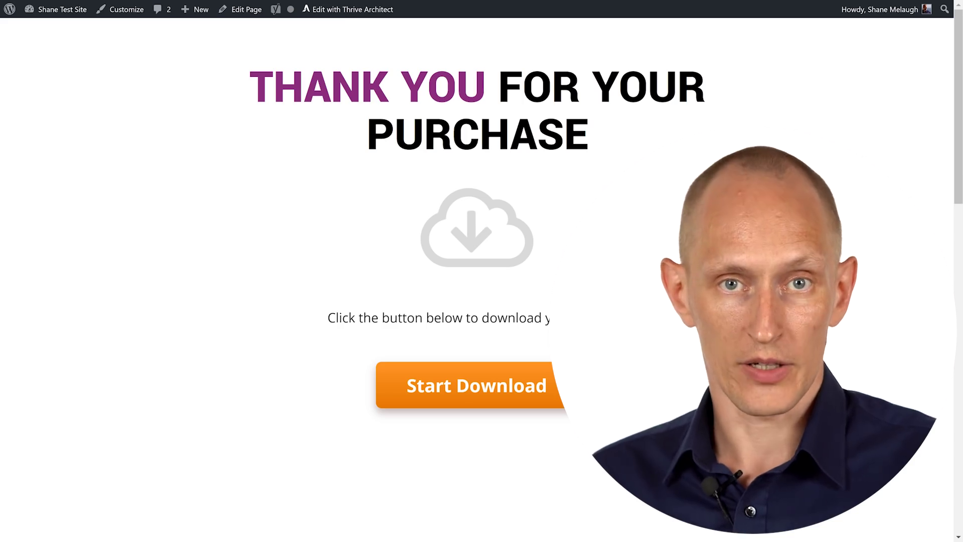
# Step: Open the thank-you page with Thrive Architect and insert a new button between the cloud icon and the download text
pyautogui.click(339, 11)
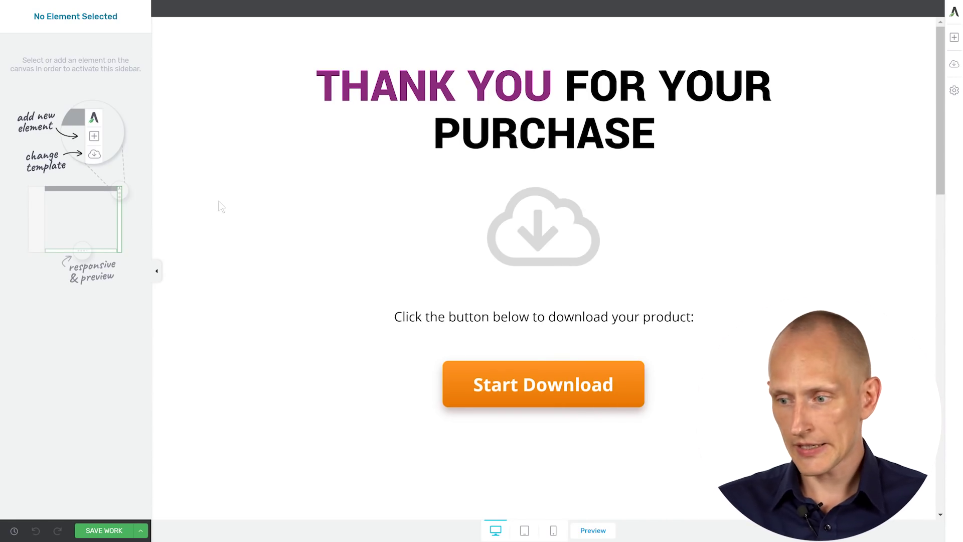
pyautogui.click(955, 41)
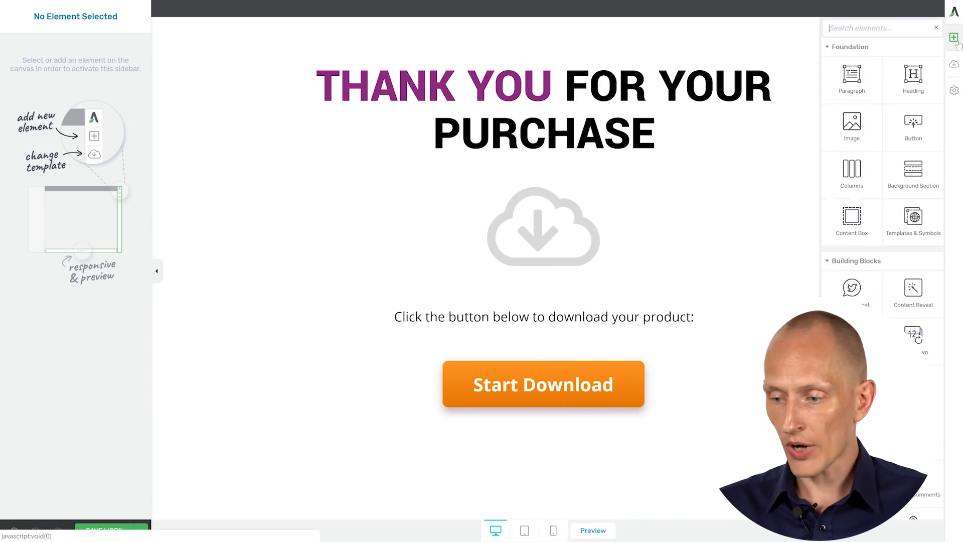
pyautogui.moveTo(914, 123); pyautogui.dragTo(542, 321)
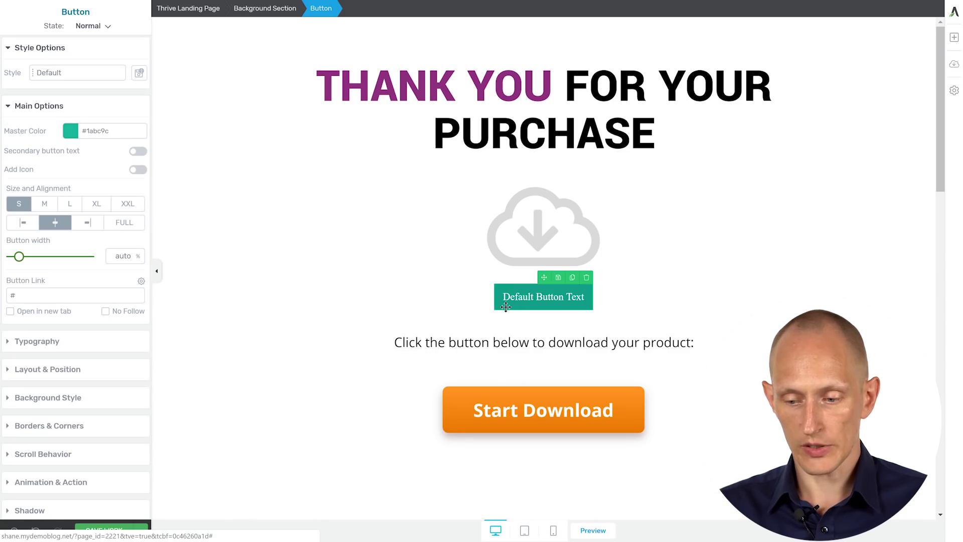
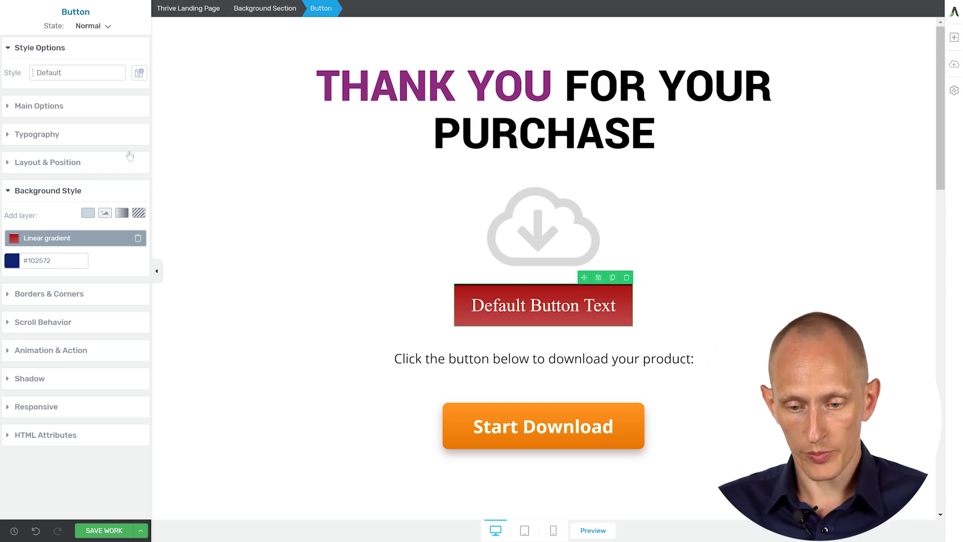
# Step: Save the red gradient button's design as a global button style named "Demo Style 2"
pyautogui.click(139, 74)
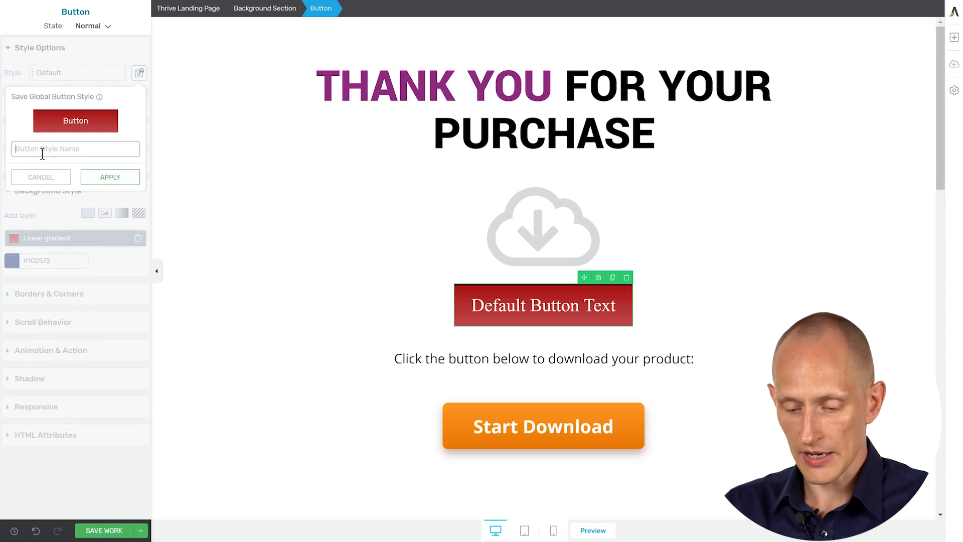
pyautogui.write('Demo Style 2')
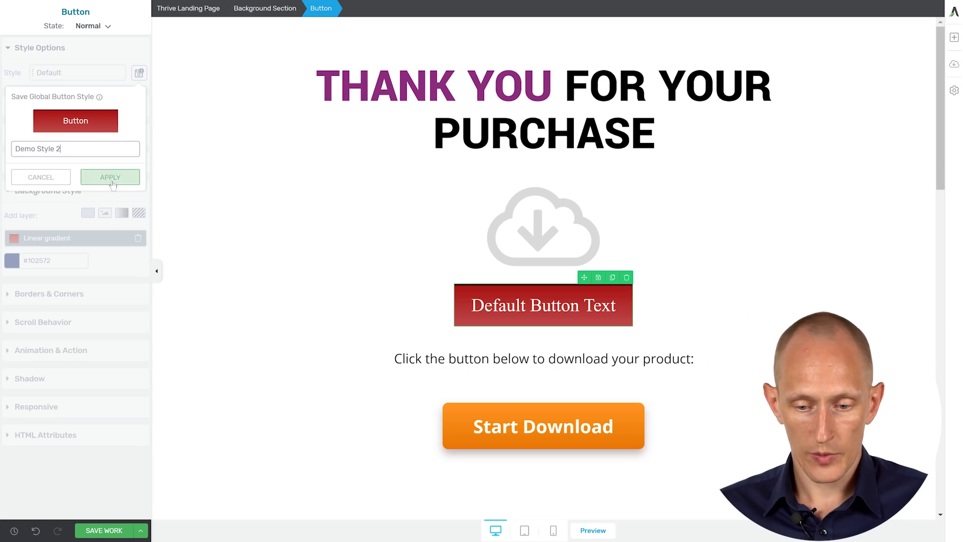
pyautogui.click(110, 178)
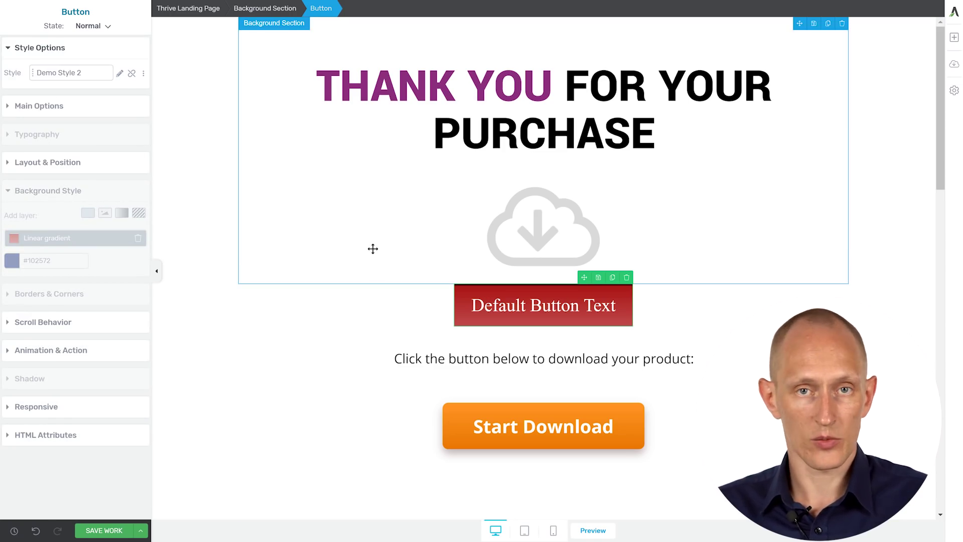
# Step: Insert another button directly below the red one and apply the Demo Style 2 global style to it
pyautogui.click(954, 37)
pyautogui.moveTo(531, 319)
pyautogui.mouseDown()
pyautogui.moveTo(550, 324)
pyautogui.moveTo(544, 331)
pyautogui.mouseUp()
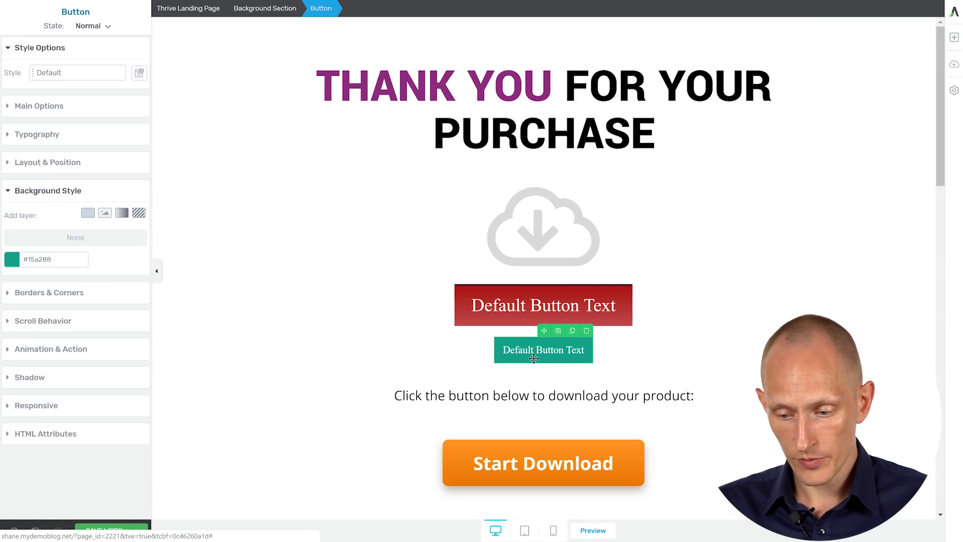
pyautogui.click(50, 73)
pyautogui.click(50, 217)
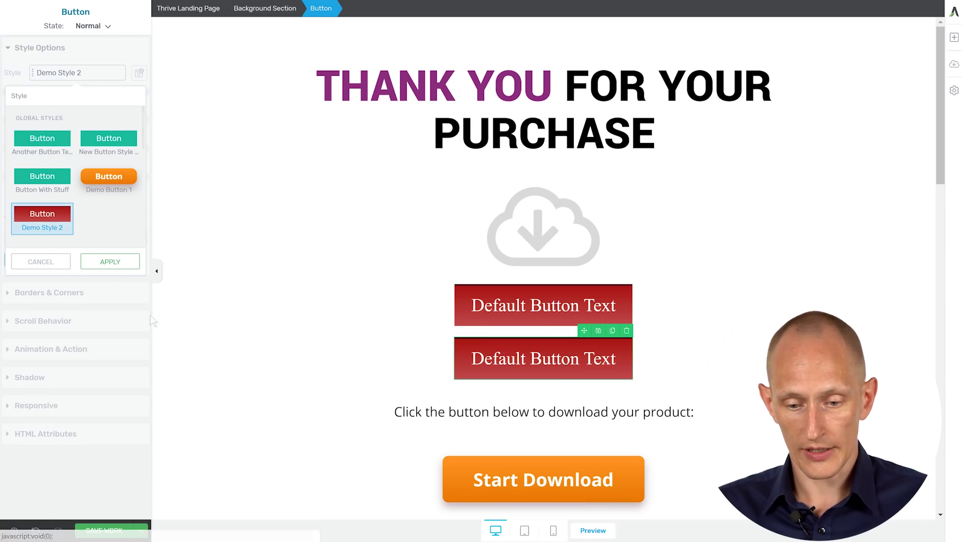
pyautogui.click(110, 262)
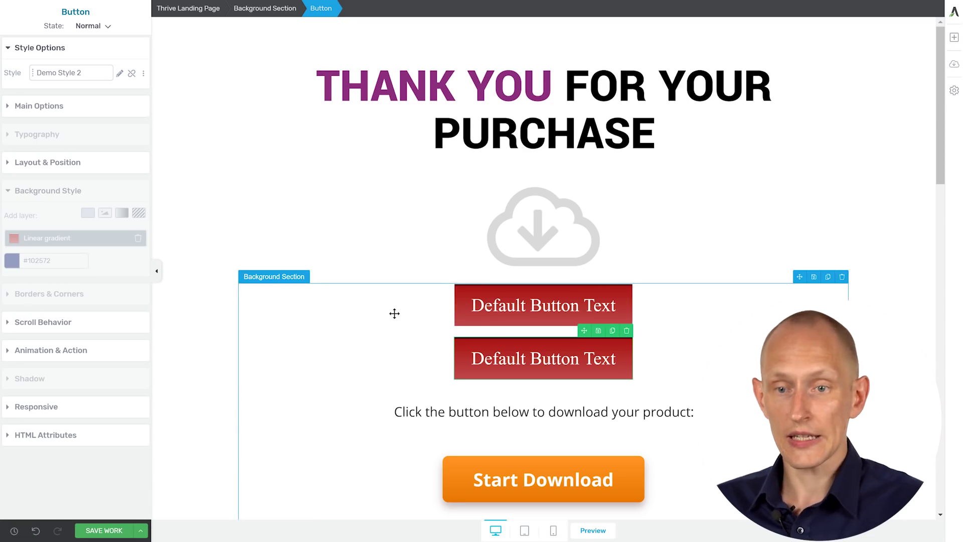
# Step: Edit the Demo Style 2 global style from the upper red button, setting its corner radius to 25 px, and finish editing
pyautogui.click(464, 323)
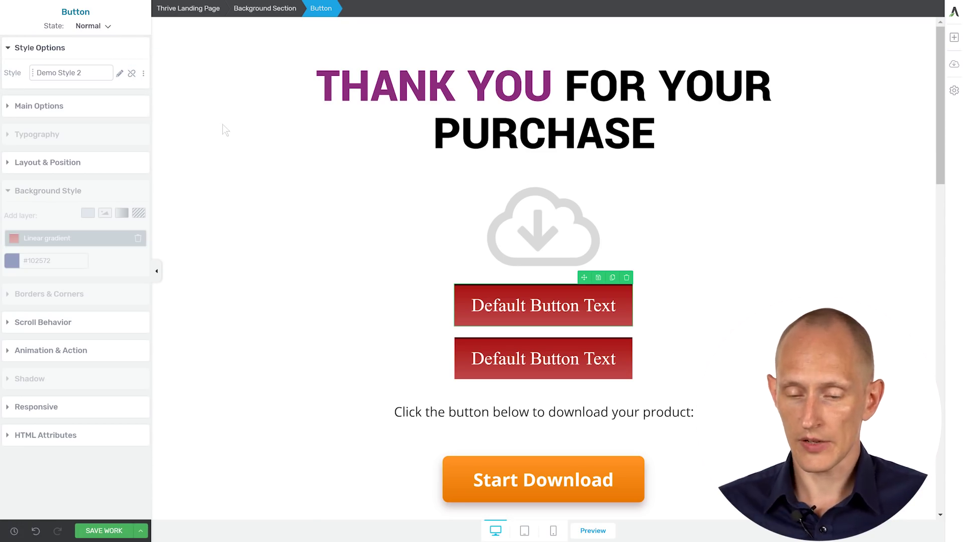
pyautogui.click(119, 73)
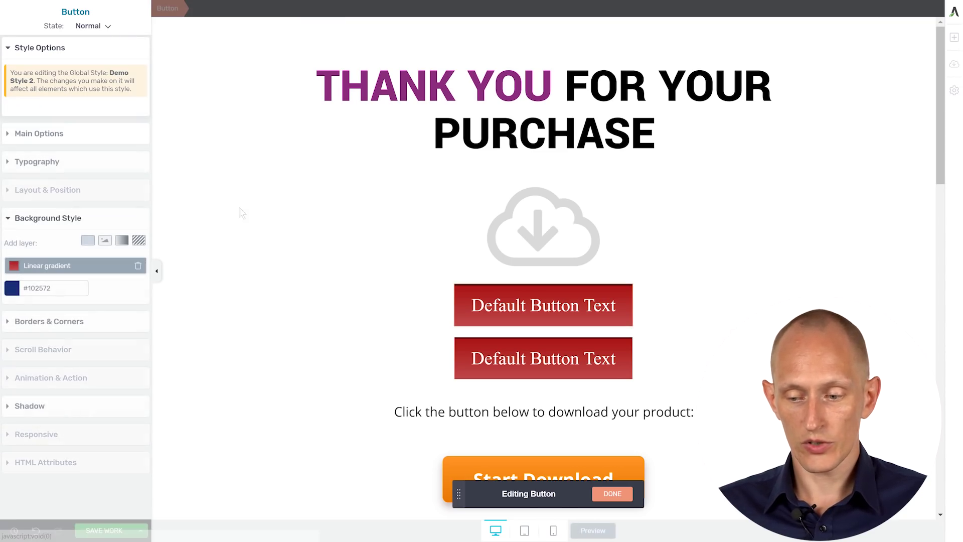
pyautogui.click(69, 323)
pyautogui.click(143, 335)
pyautogui.write('25')
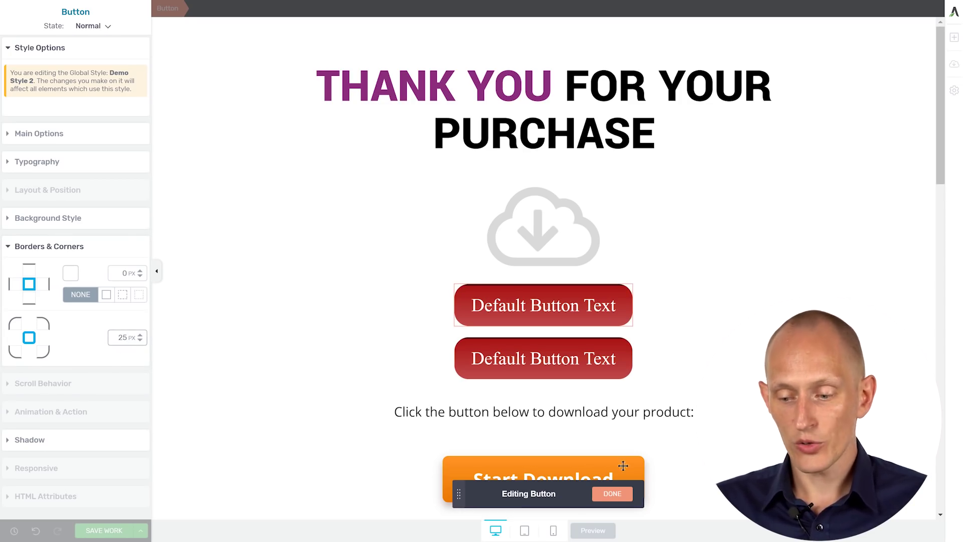
pyautogui.click(622, 493)
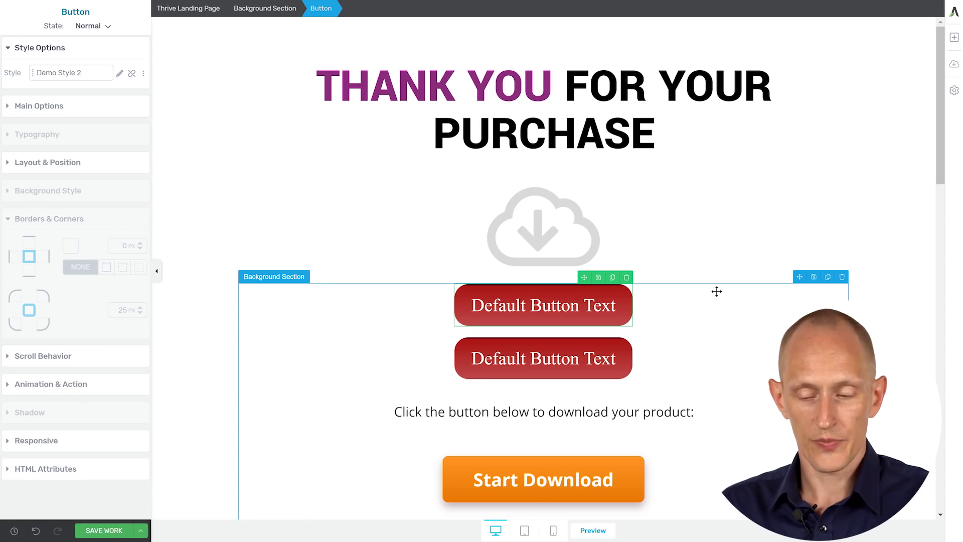
# Step: Examine the alignment, width and link options of the "Button Text 1" and "Different Text" buttons under Global Button Styles
pyautogui.scroll(-4, 722, 290)
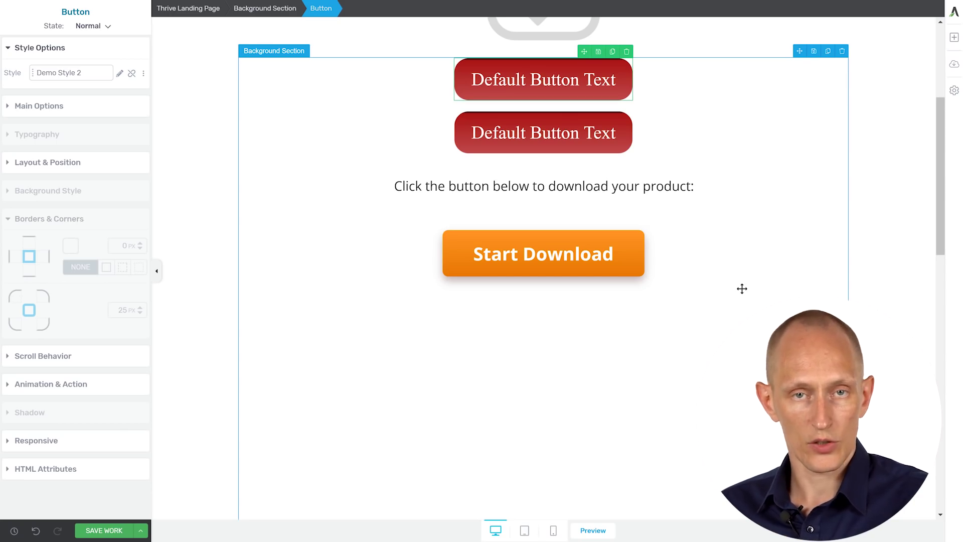
pyautogui.scroll(-10, 742, 294)
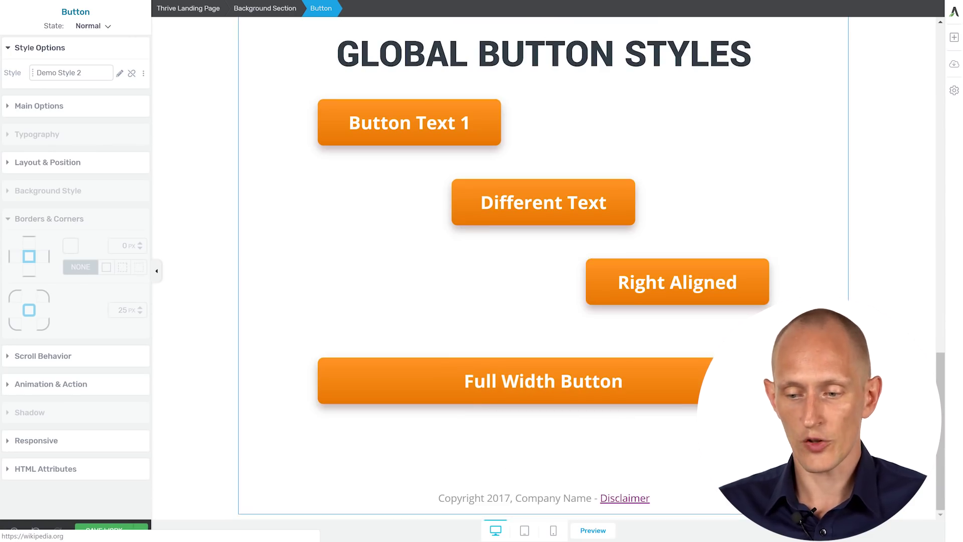
pyautogui.scroll(1, 886, 250)
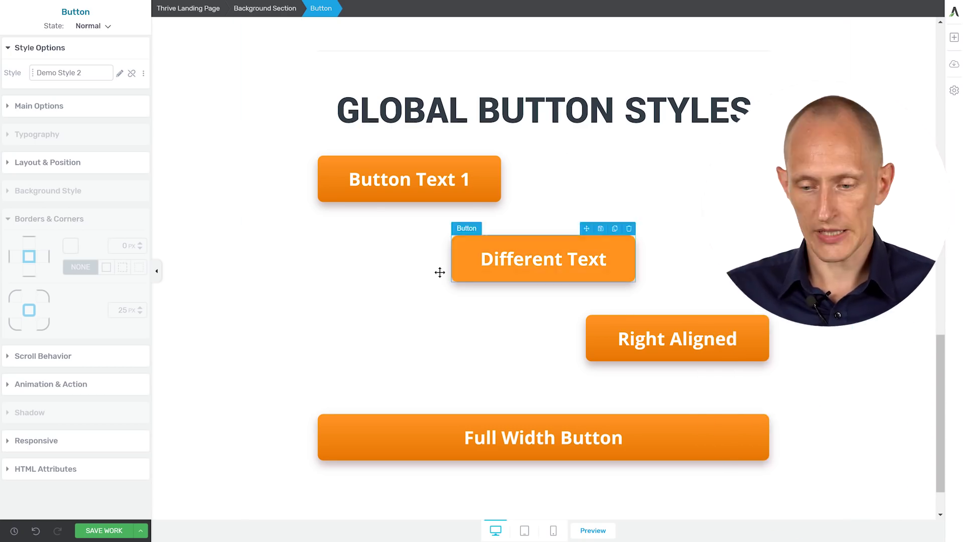
pyautogui.click(324, 199)
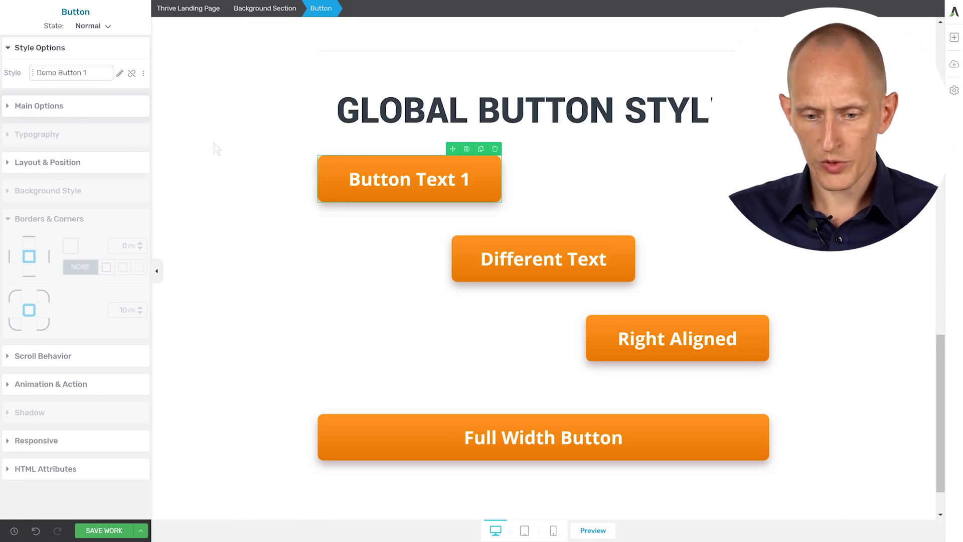
pyautogui.click(46, 107)
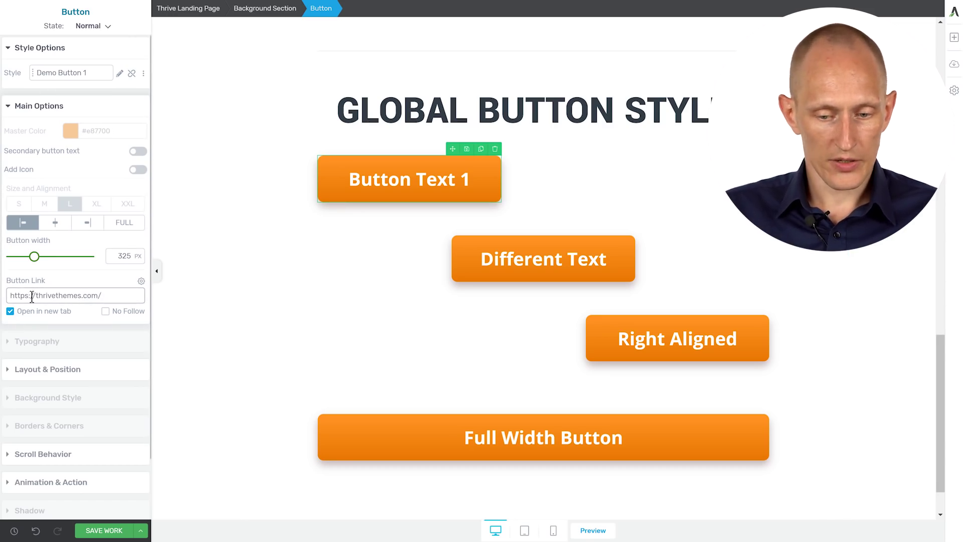
pyautogui.click(566, 278)
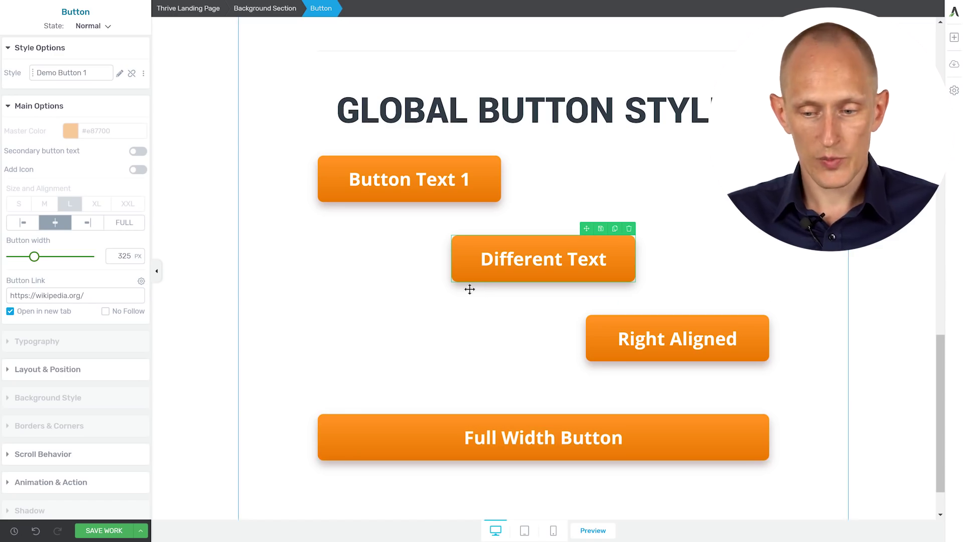
# Step: Check the margin, padding and size settings of the "Different Text" and "Full Width Button" buttons
pyautogui.click(51, 376)
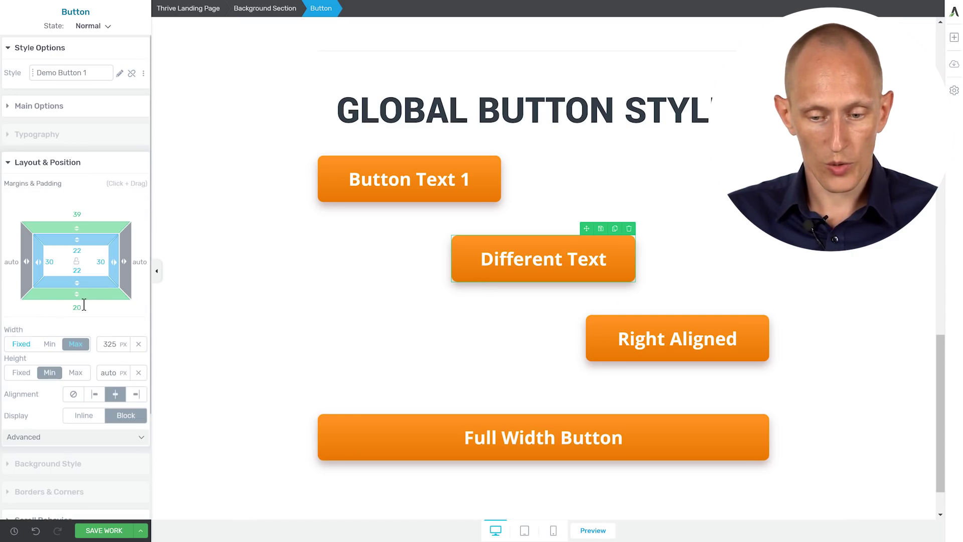
pyautogui.click(426, 422)
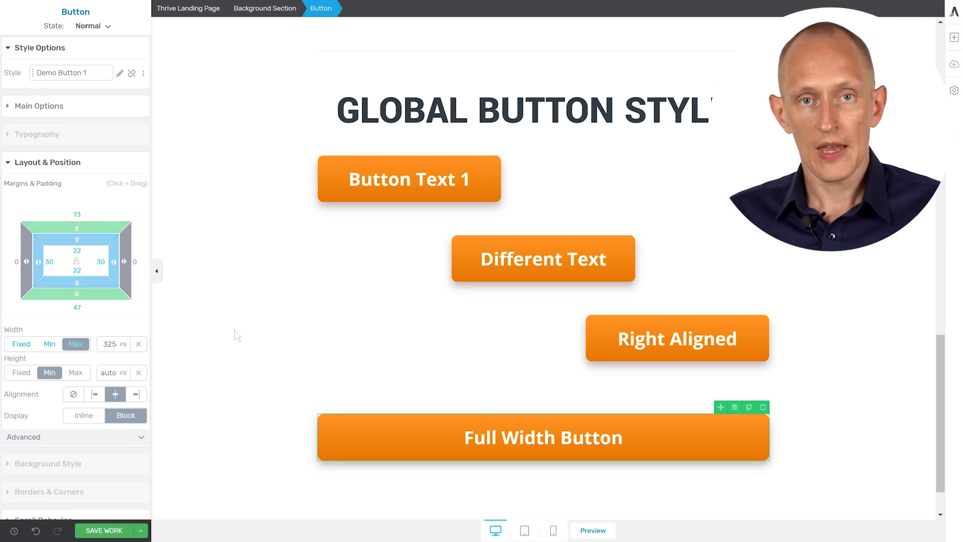
pyautogui.click(55, 166)
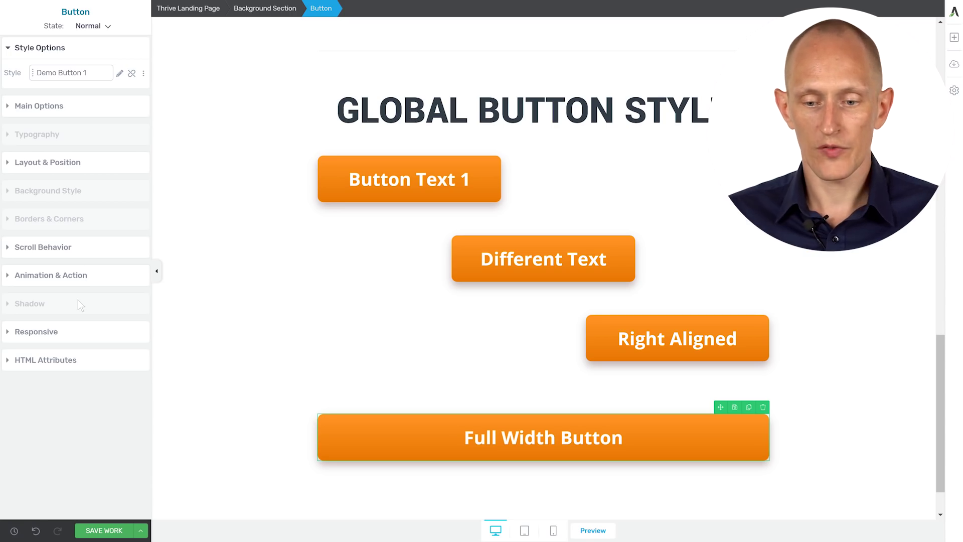
# Step: Start editing the Demo Button 1 global style from the full-width button and set its font size to 27 px
pyautogui.click(120, 75)
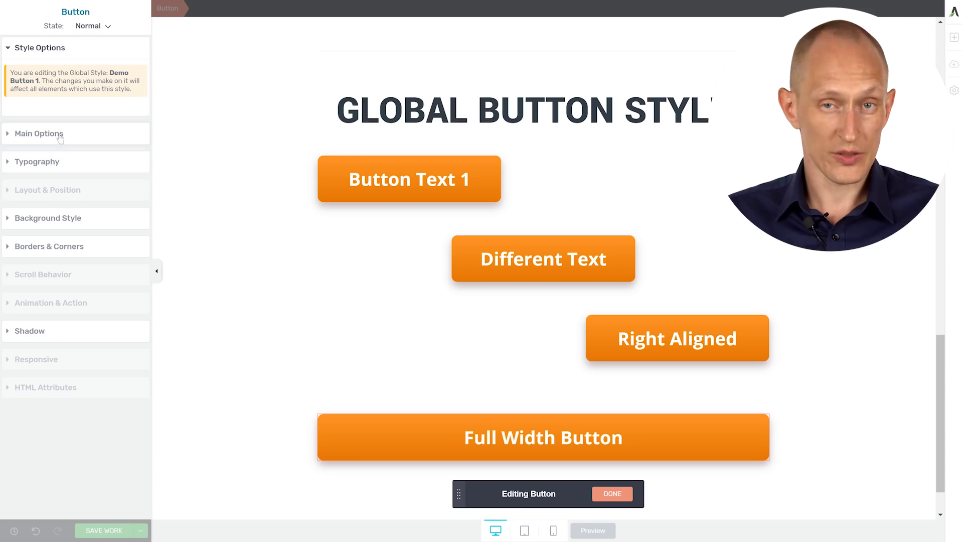
pyautogui.click(58, 169)
pyautogui.moveTo(29, 320); pyautogui.dragTo(27, 324)
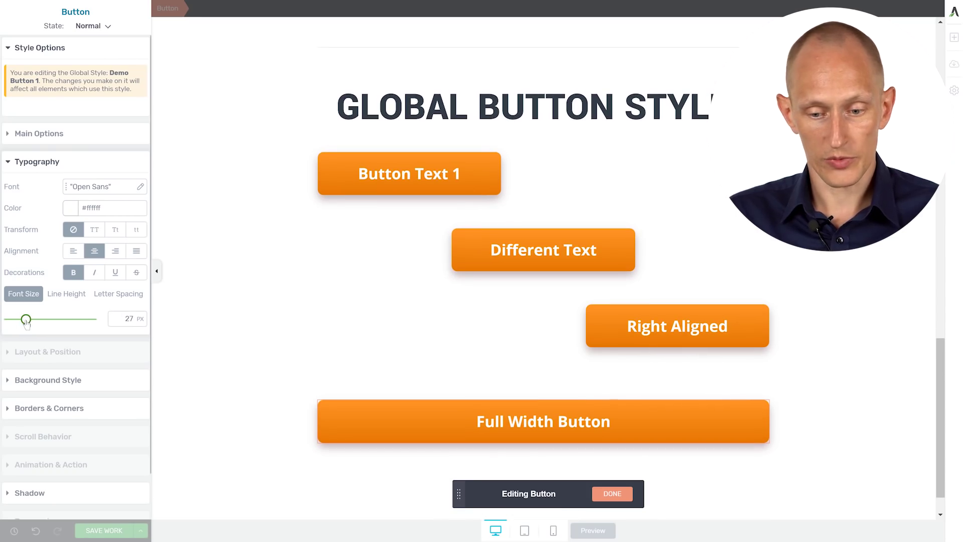
# Step: Try a solid #985151 background layer on the Demo Button 1 global style and cancel the colour change
pyautogui.click(49, 162)
pyautogui.click(42, 221)
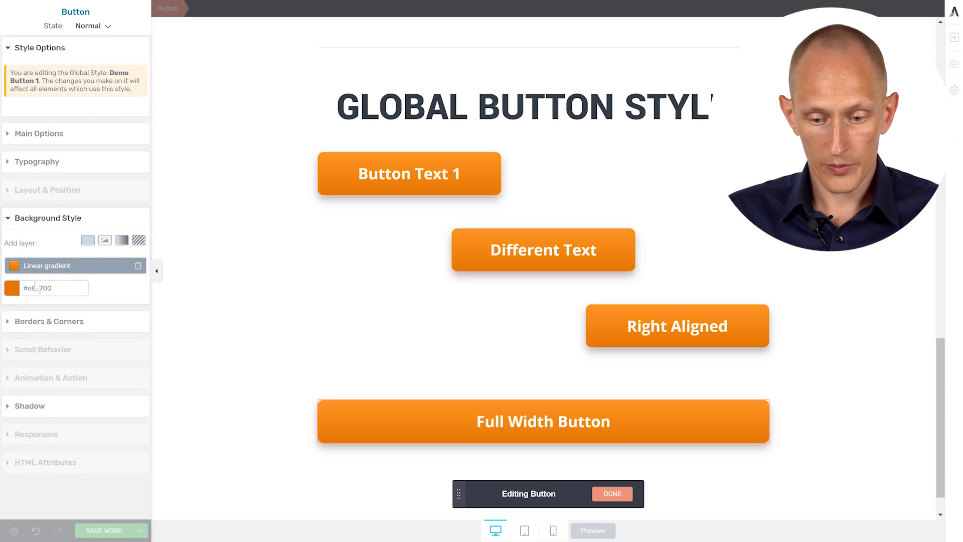
pyautogui.click(89, 241)
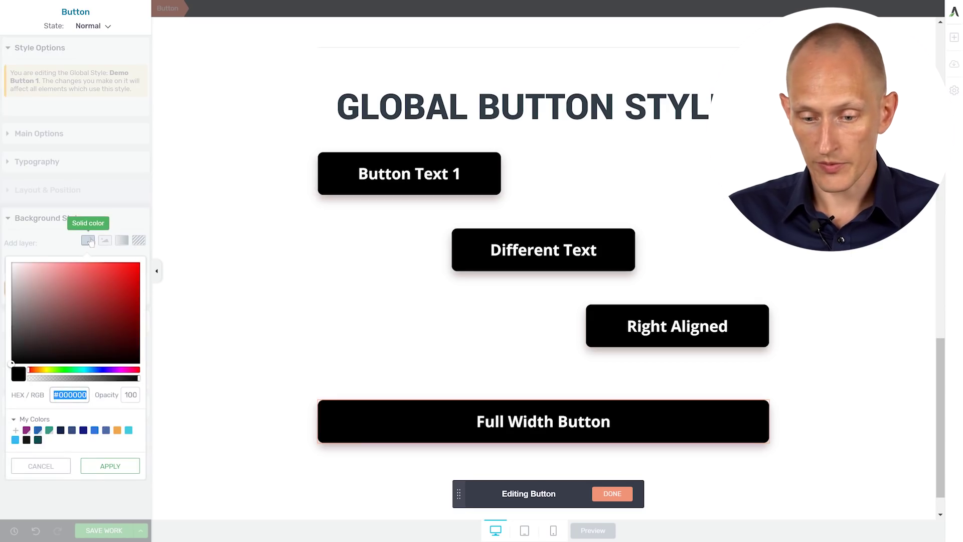
pyautogui.click(71, 303)
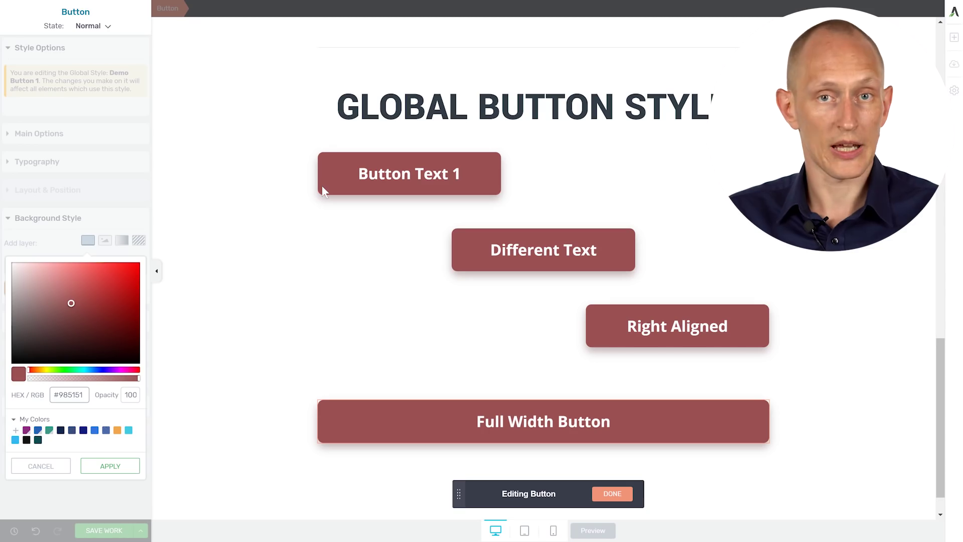
pyautogui.click(50, 469)
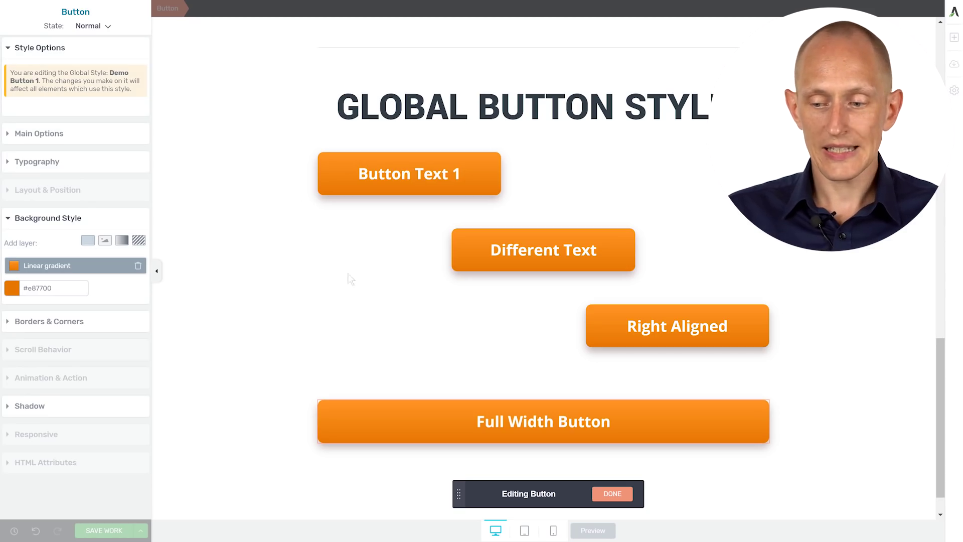